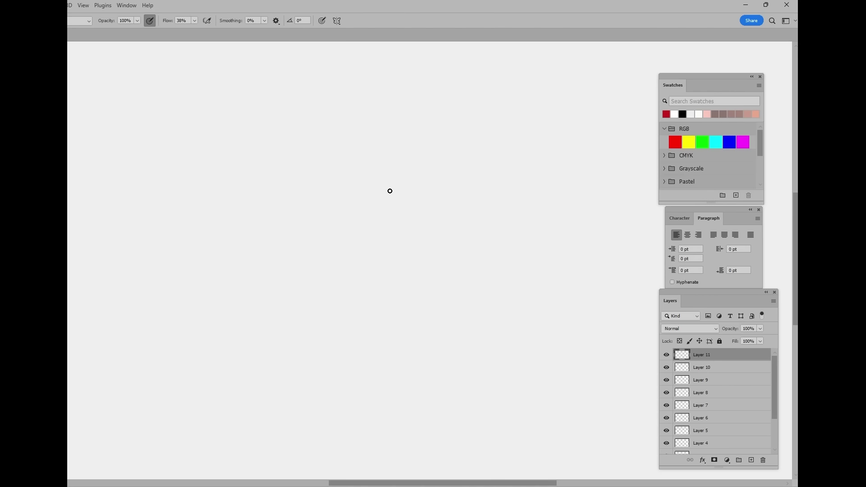
Step: Paint the top row of red circle outlines, closing the fourth circle and retracing the first
mouse_move(371, 182)
left_mouse_down()
mouse_move(380, 219)
mouse_move(391, 179)
mouse_move(389, 215)
mouse_move(377, 176)
mouse_move(450, 174)
mouse_move(432, 182)
mouse_move(447, 210)
mouse_move(488, 198)
mouse_move(513, 232)
mouse_move(537, 210)
left_mouse_up()
key("ctrl+z")
key("ctrl+z")
key("ctrl+z")
key("ctrl+shift+z")
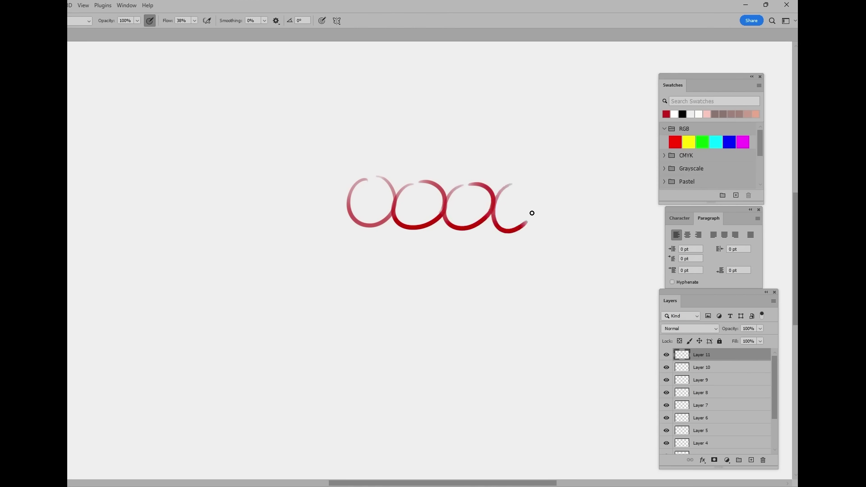
key("ctrl+z")
key("ctrl+shift+z")
mouse_move(511, 184)
left_mouse_down()
mouse_move(535, 218)
mouse_move(541, 209)
left_mouse_up()
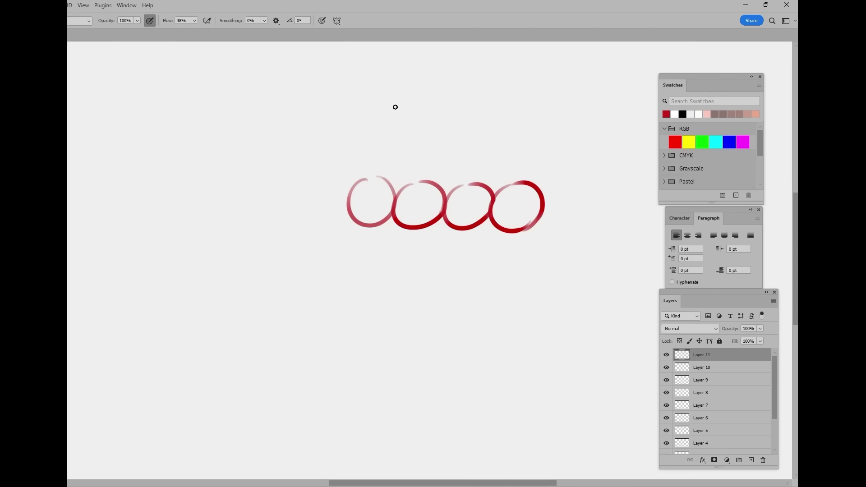
mouse_move(360, 185)
left_mouse_down()
mouse_move(394, 197)
mouse_move(405, 242)
mouse_move(369, 247)
mouse_move(411, 235)
mouse_move(460, 250)
mouse_move(506, 255)
mouse_move(515, 246)
left_mouse_up()
key("ctrl+z")
Step: Add circles in the lower rows and one above the top-left grape, redrawing shaky ones
key("ctrl+z")
mouse_move(406, 265)
left_mouse_down()
mouse_move(493, 286)
mouse_move(484, 294)
left_mouse_up()
key("ctrl+z")
key("ctrl+z")
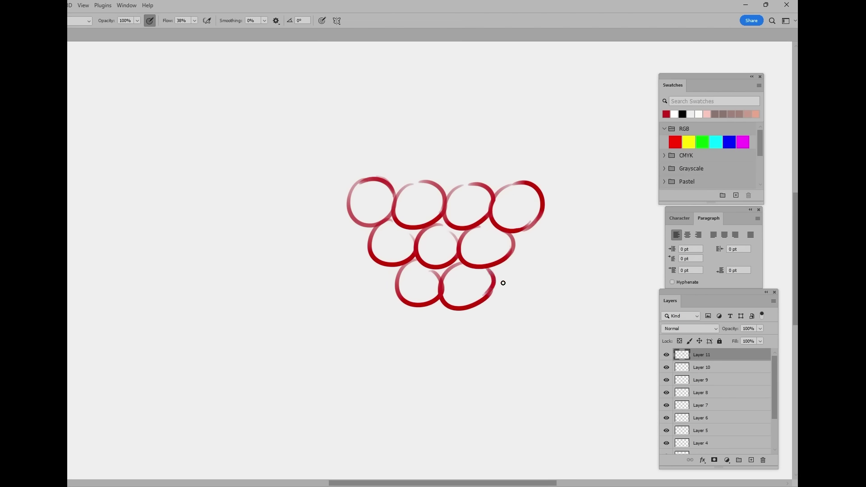
mouse_move(420, 310)
left_mouse_down()
mouse_move(466, 321)
mouse_move(464, 330)
left_mouse_up()
key("ctrl+z")
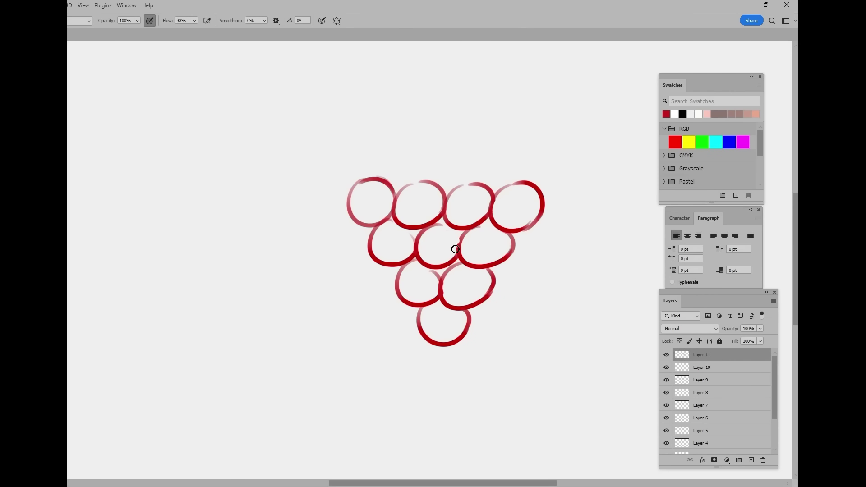
mouse_move(371, 147)
left_mouse_down()
mouse_move(431, 140)
mouse_move(459, 166)
mouse_move(469, 150)
mouse_move(452, 180)
mouse_move(469, 145)
left_mouse_up()
key("ctrl+z")
key("ctrl+z")
key("ctrl+z")
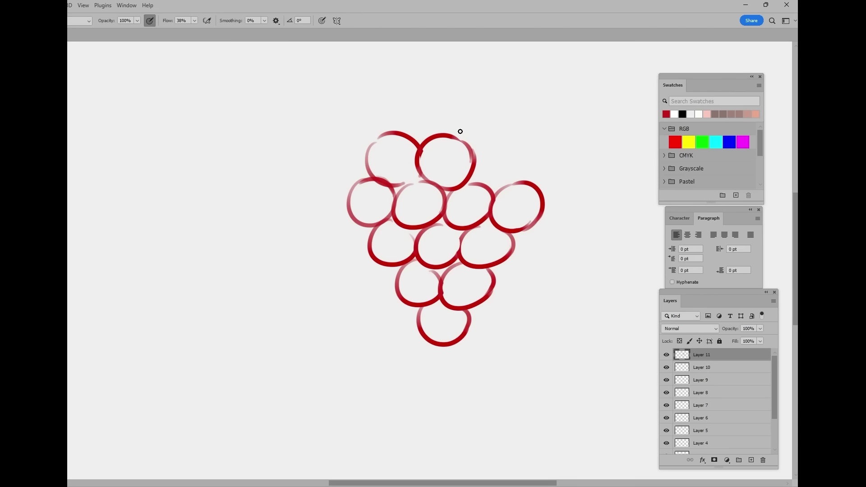
Step: Paint a top-right circle and partial grape arcs on the left and right sides
mouse_move(486, 138)
left_mouse_down()
mouse_move(516, 182)
mouse_move(520, 176)
left_mouse_up()
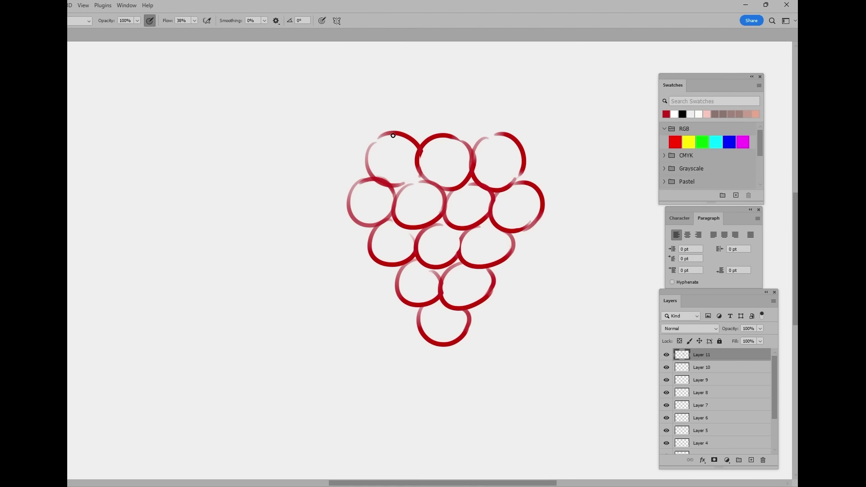
left_click_drag(346, 189, 375, 141)
key("ctrl+z")
left_click_drag(345, 190, 373, 145)
key("ctrl+z")
left_click_drag(348, 192, 371, 148)
mouse_move(526, 150)
left_mouse_down()
mouse_move(547, 186)
mouse_move(551, 164)
mouse_move(547, 187)
left_mouse_up()
key("ctrl+z")
Step: Darken the grape junctions and add shading strokes inside the right and bottom grapes
left_click_drag(469, 178, 498, 195)
left_click_drag(444, 191, 448, 199)
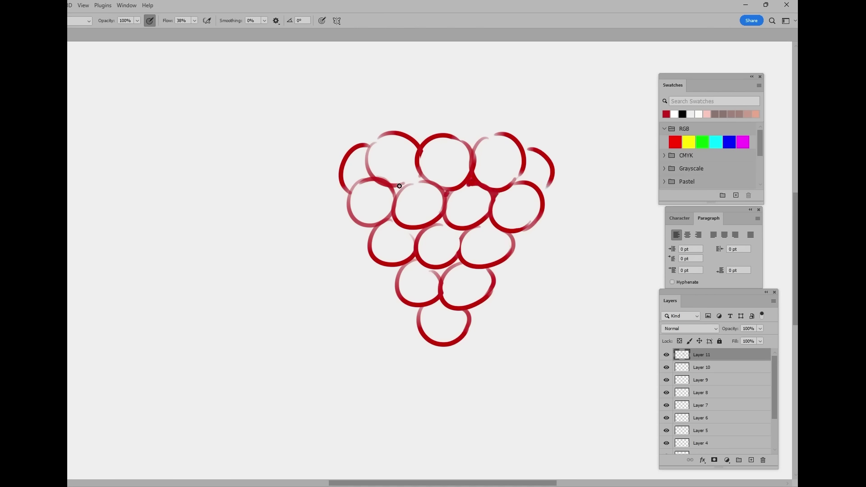
left_click_drag(399, 185, 398, 192)
left_click_drag(413, 233, 443, 224)
left_click_drag(504, 233, 509, 230)
mouse_move(487, 257)
left_mouse_down()
mouse_move(536, 200)
mouse_move(541, 170)
mouse_move(539, 179)
left_mouse_up()
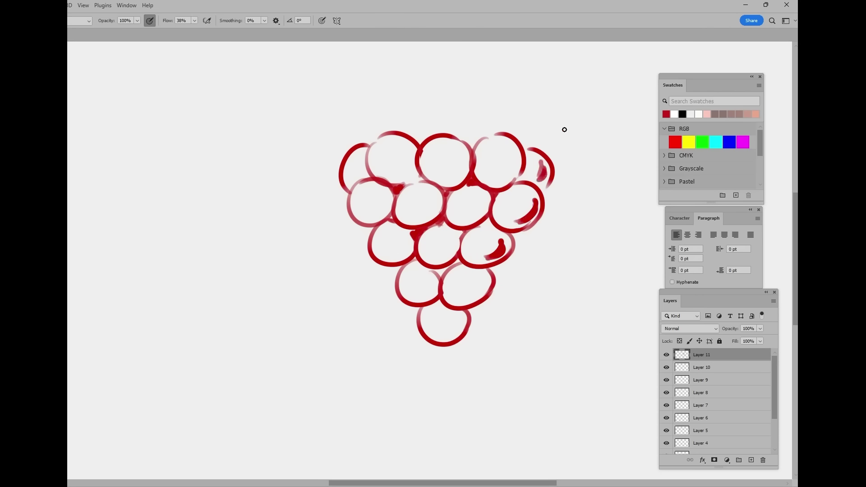
left_click_drag(450, 336, 464, 323)
mouse_move(460, 301)
left_mouse_down()
mouse_move(481, 279)
mouse_move(445, 268)
left_mouse_up()
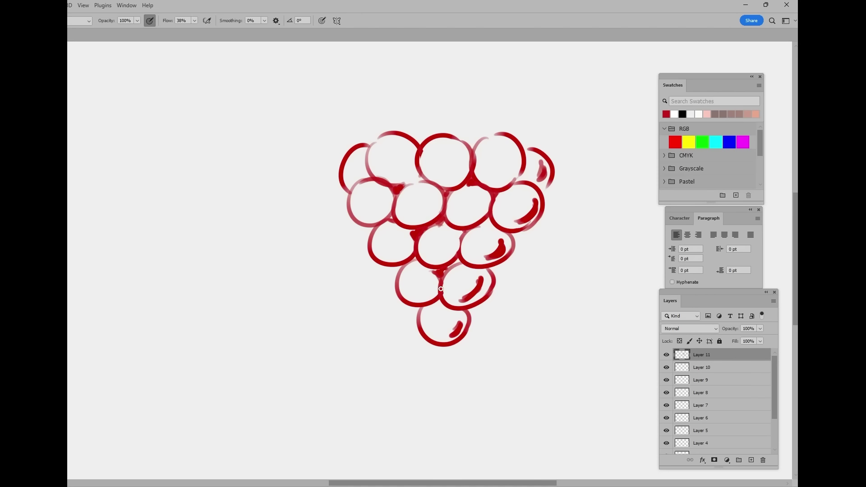
Step: Draw the left leg hanging down from the bottom grape
left_click_drag(415, 327, 405, 379)
key("ctrl+z")
left_click_drag(416, 324, 431, 431)
key("ctrl+z")
mouse_move(416, 326)
left_mouse_down()
mouse_move(388, 398)
mouse_move(400, 382)
mouse_move(422, 398)
mouse_move(411, 416)
mouse_move(432, 401)
mouse_move(425, 405)
left_mouse_up()
Step: Draw the right leg under the bottom grape and finish it with a foot
key("ctrl+z")
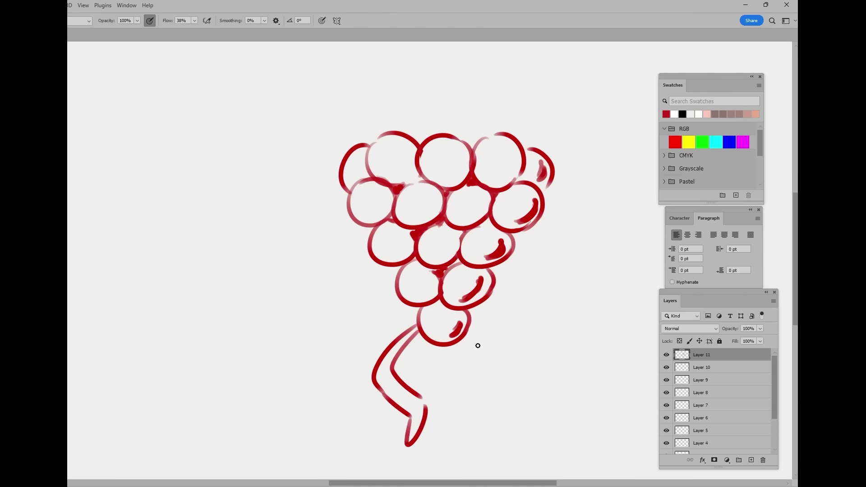
mouse_move(458, 345)
left_mouse_down()
mouse_move(485, 408)
mouse_move(477, 396)
mouse_move(505, 415)
left_mouse_up()
key("ctrl+z")
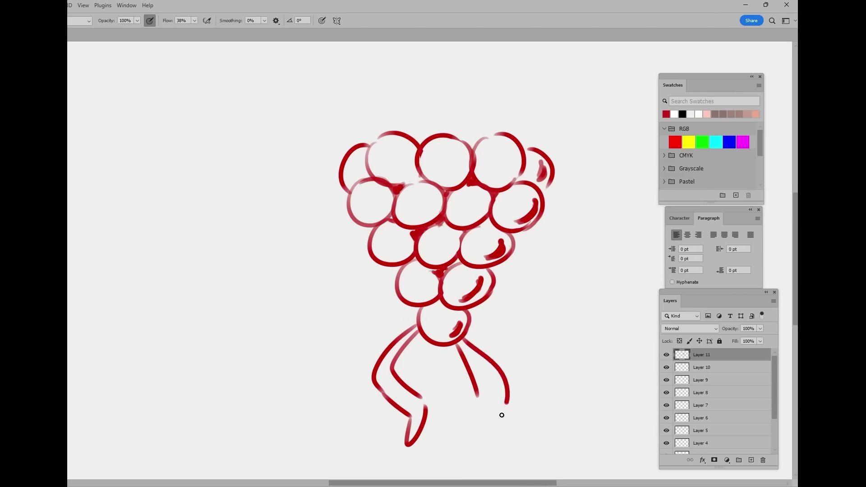
key("ctrl+z")
left_click_drag(465, 339, 492, 444)
mouse_move(478, 396)
left_mouse_down()
mouse_move(461, 447)
mouse_move(486, 473)
mouse_move(483, 449)
mouse_move(499, 420)
left_mouse_up()
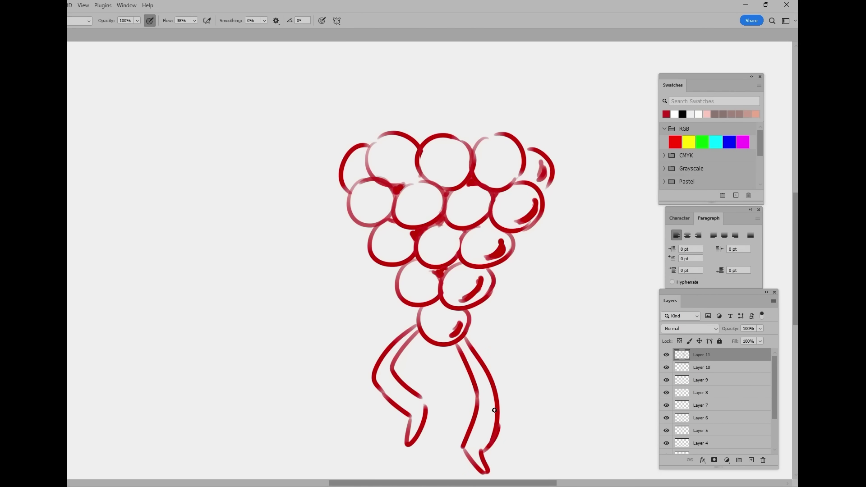
Step: Draw the raised left arm and connect it to the grapes
mouse_move(349, 206)
left_mouse_down()
mouse_move(337, 98)
mouse_move(343, 205)
left_mouse_up()
key("ctrl+z")
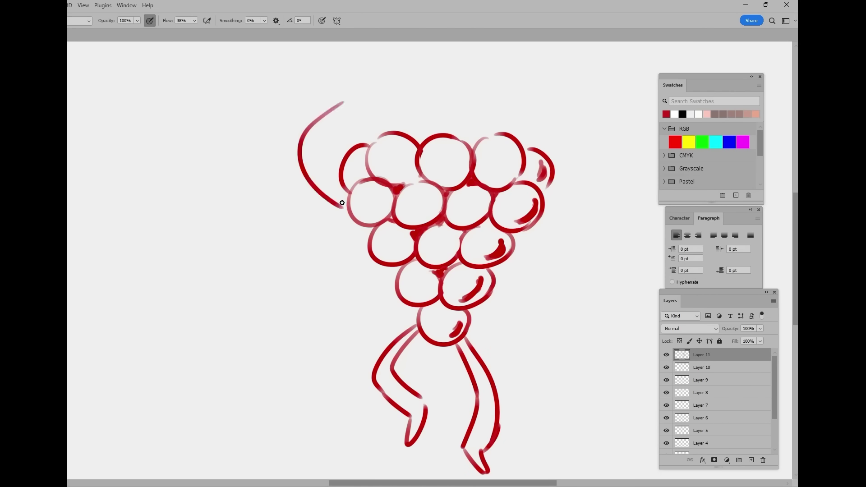
mouse_move(278, 177)
left_mouse_down()
mouse_move(356, 223)
mouse_move(336, 77)
mouse_move(324, 58)
mouse_move(363, 80)
mouse_move(345, 104)
left_mouse_up()
key("ctrl+z")
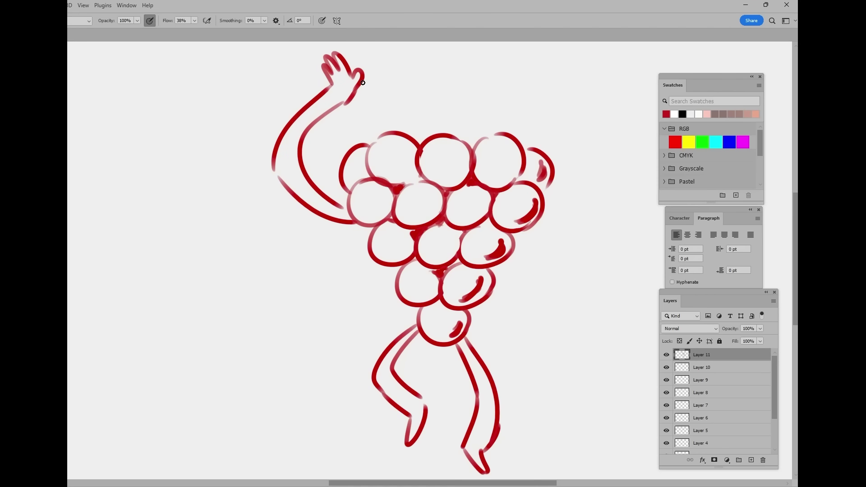
left_click_drag(339, 204, 348, 210)
Step: Draw the upward-reaching right arm and a dome arc above the top grapes
mouse_move(541, 217)
left_mouse_down()
mouse_move(580, 108)
mouse_move(600, 116)
mouse_move(607, 106)
mouse_move(596, 126)
mouse_move(605, 212)
left_mouse_up()
key("ctrl+z")
key("ctrl+z")
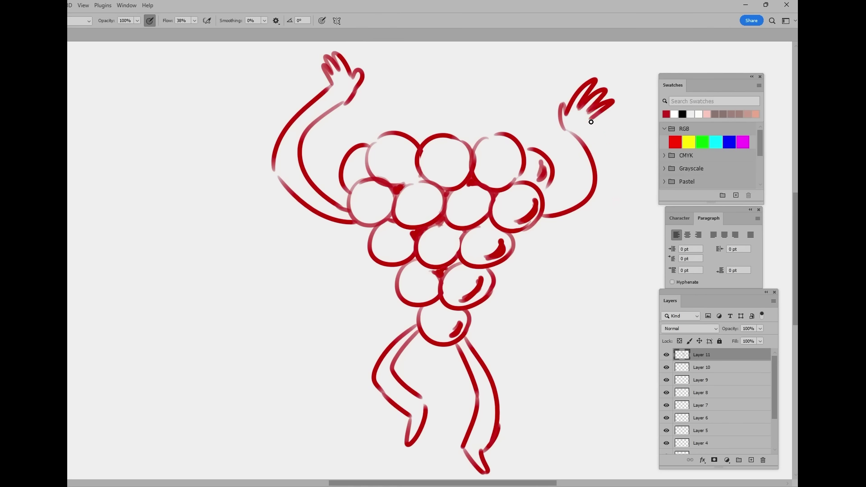
left_click_drag(589, 121, 605, 212)
left_click_drag(532, 227, 606, 205)
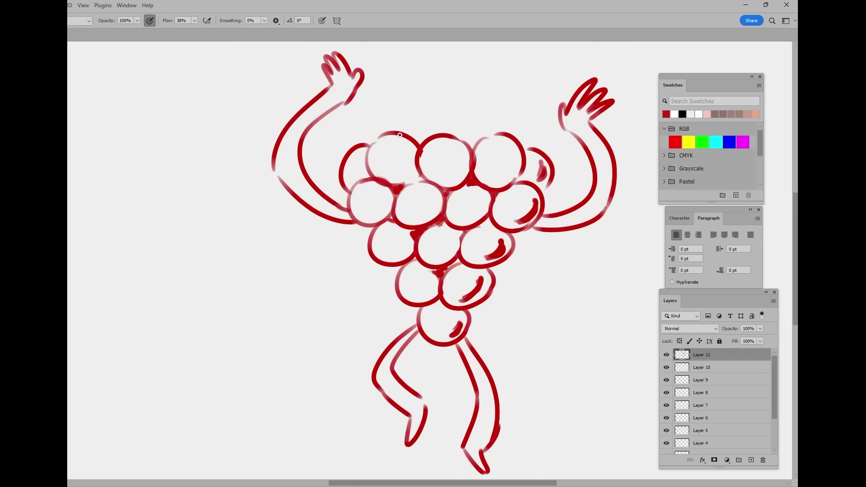
left_click_drag(400, 132, 495, 126)
key("ctrl+z")
left_click_drag(399, 134, 494, 131)
Step: Redraw the head dome and shape a grinning mouth inside it
key("ctrl+z")
left_click_drag(398, 132, 497, 130)
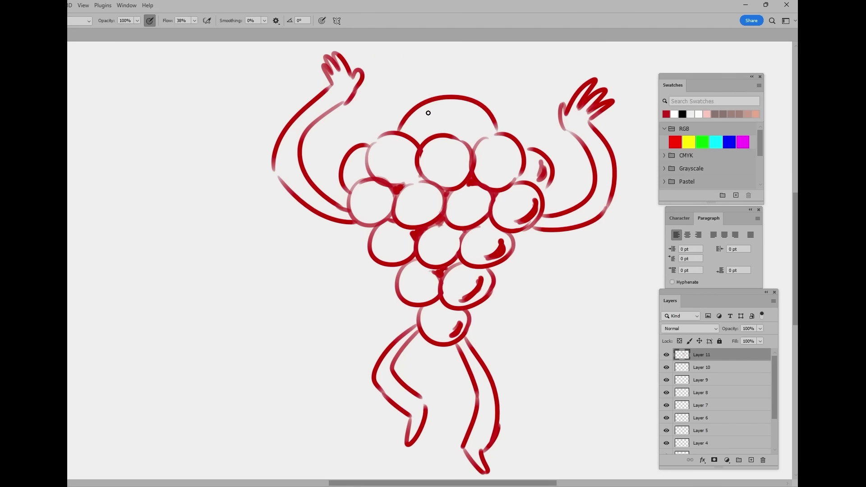
mouse_move(421, 116)
left_mouse_down()
mouse_move(474, 113)
mouse_move(438, 117)
left_mouse_up()
key("ctrl+z")
left_click_drag(466, 124, 475, 113)
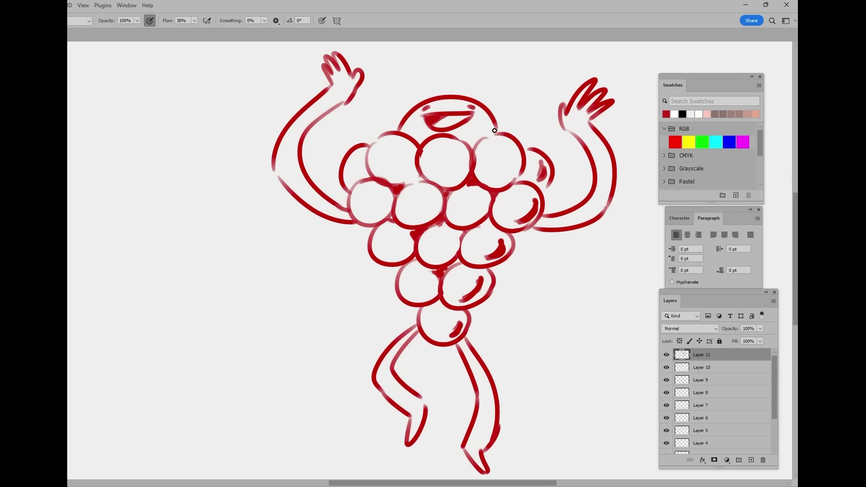
Step: Add highlight strokes to the upper-right and middle grapes
left_click_drag(495, 180, 513, 157)
left_click_drag(482, 201, 466, 219)
key("ctrl+z")
left_click_drag(440, 257, 448, 248)
Step: Add motion dashes beside the hands, body and legs, and join the right leg to the bottom grape
left_click_drag(254, 72, 271, 86)
left_click_drag(268, 73, 272, 79)
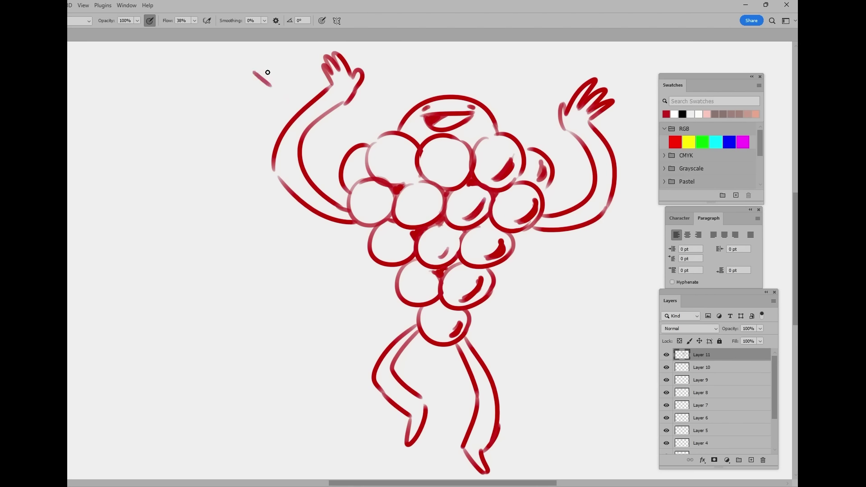
mouse_move(622, 124)
left_mouse_down()
mouse_move(639, 118)
mouse_move(637, 128)
left_mouse_up()
mouse_move(582, 271)
left_mouse_down()
mouse_move(591, 284)
mouse_move(600, 280)
left_mouse_up()
mouse_move(346, 350)
left_mouse_down()
mouse_move(334, 358)
mouse_move(331, 344)
left_mouse_up()
left_click_drag(460, 339, 463, 351)
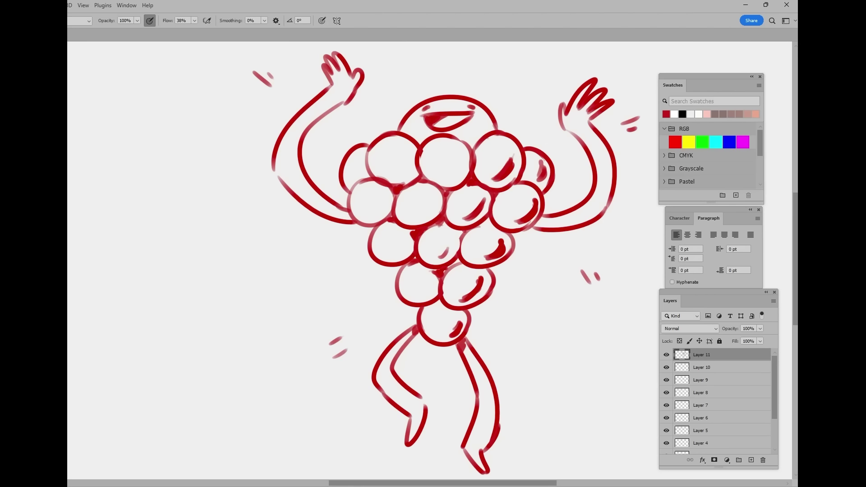
Step: Switch to the Move tool (V) and try to reposition the drawing
key("v")
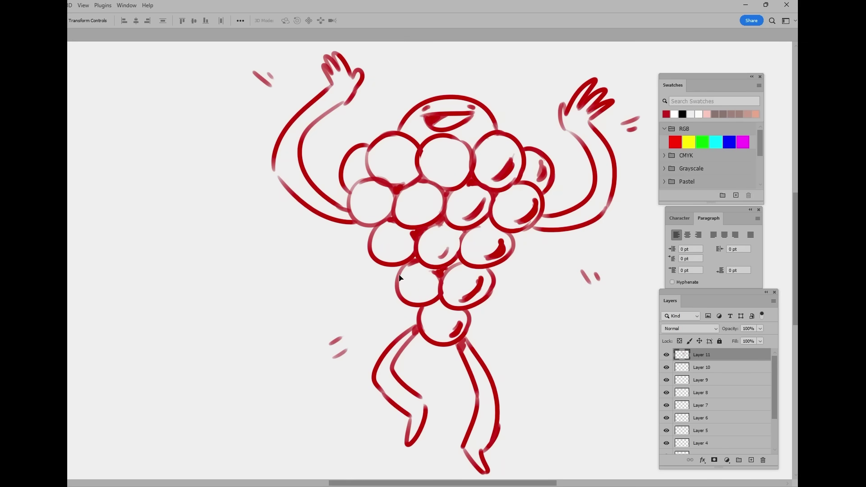
left_click(485, 217)
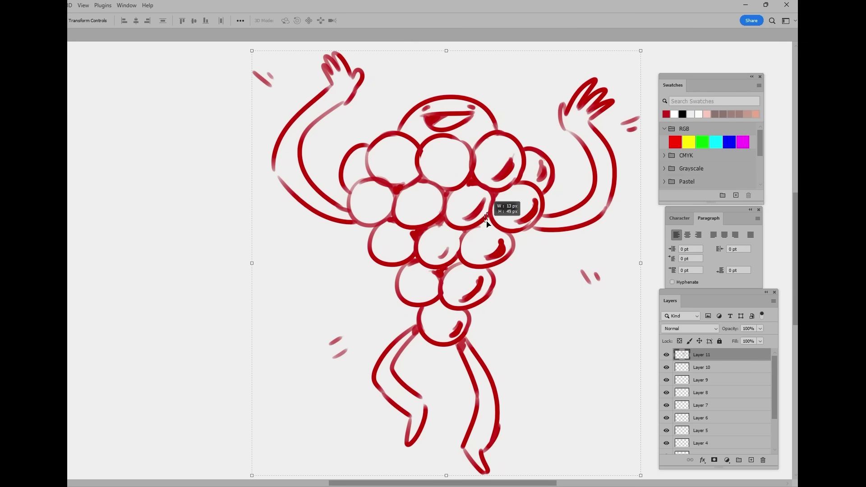
left_click(261, 57)
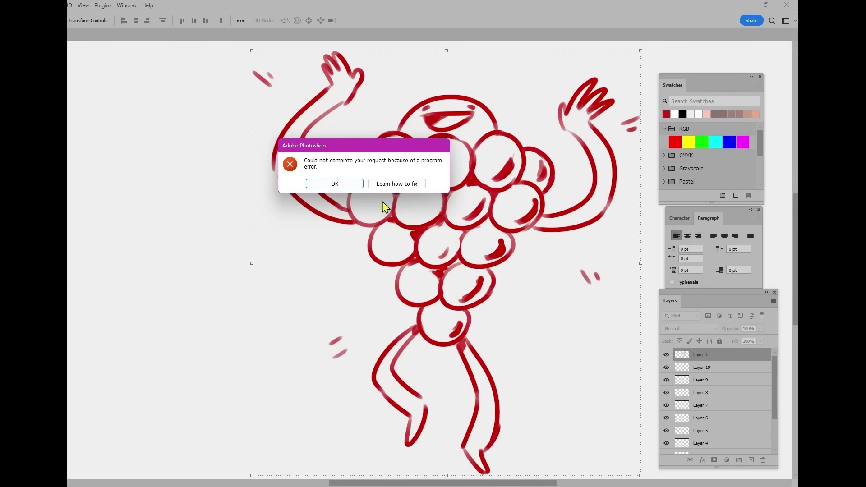
Step: Dismiss the program error message and return to the Brush tool (B)
left_click(335, 183)
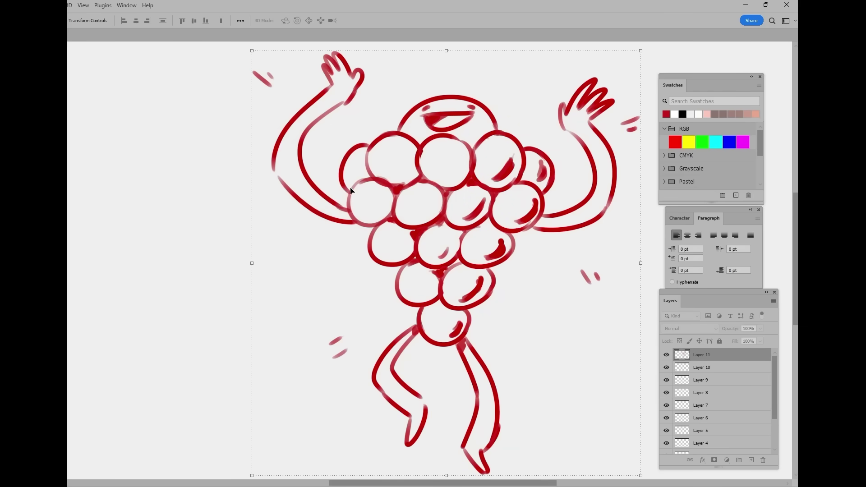
left_click(260, 57)
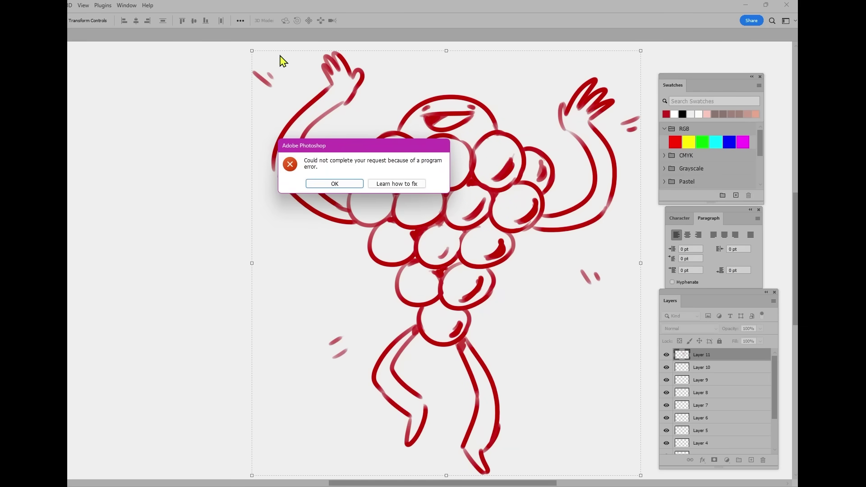
left_click(348, 180)
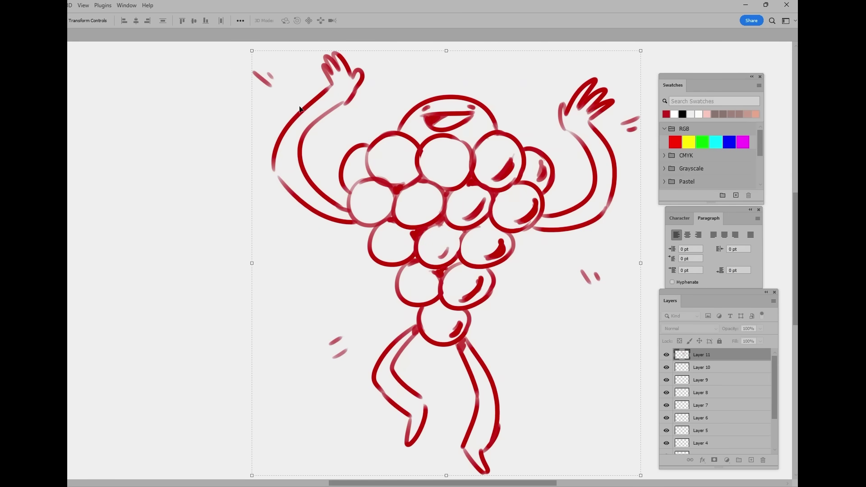
left_click(247, 50)
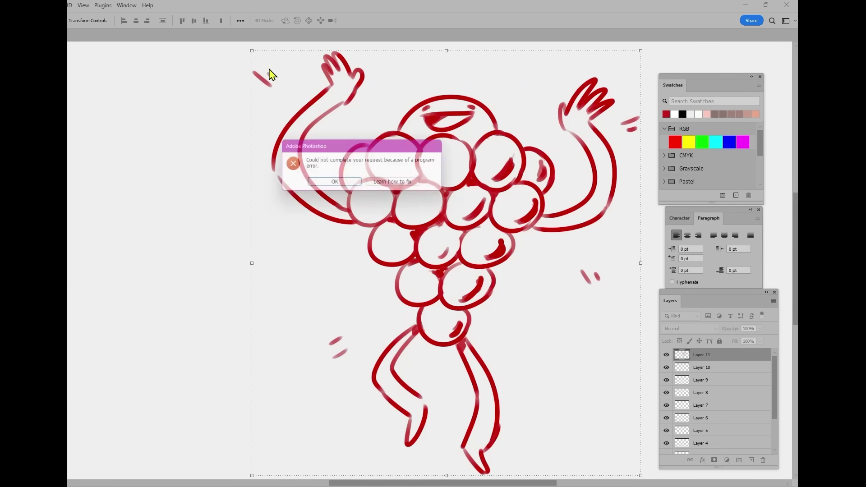
left_click(347, 183)
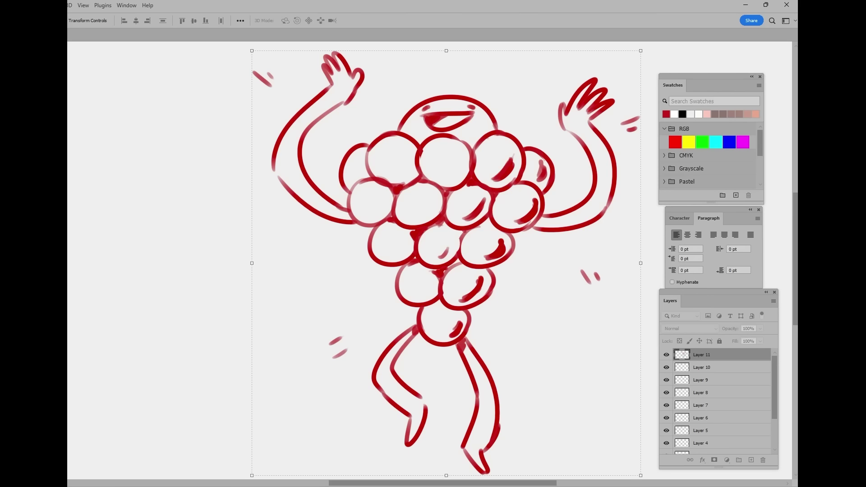
key("b")
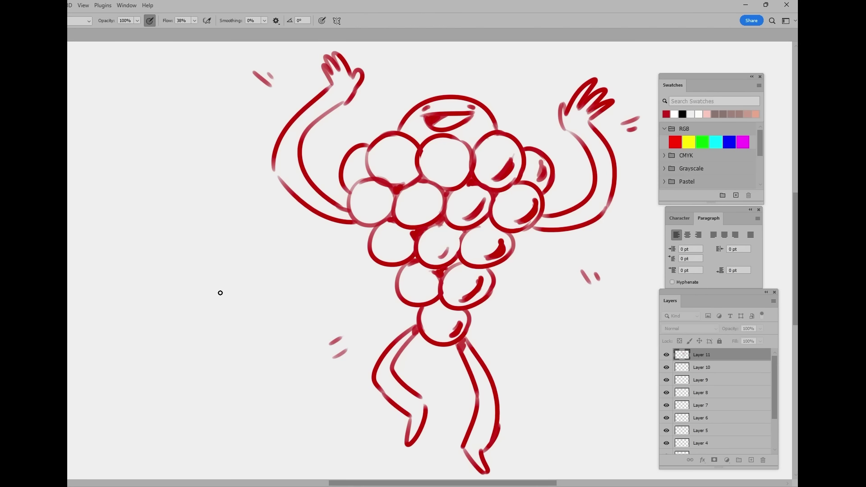
Step: Sketch the strawberry's lighter red body outline to the left of the raspberry
left_click_drag(149, 343, 117, 310)
mouse_move(116, 310)
left_mouse_down()
mouse_move(207, 269)
mouse_move(226, 246)
mouse_move(285, 271)
mouse_move(251, 340)
mouse_move(230, 349)
left_mouse_up()
left_click_drag(135, 332, 165, 422)
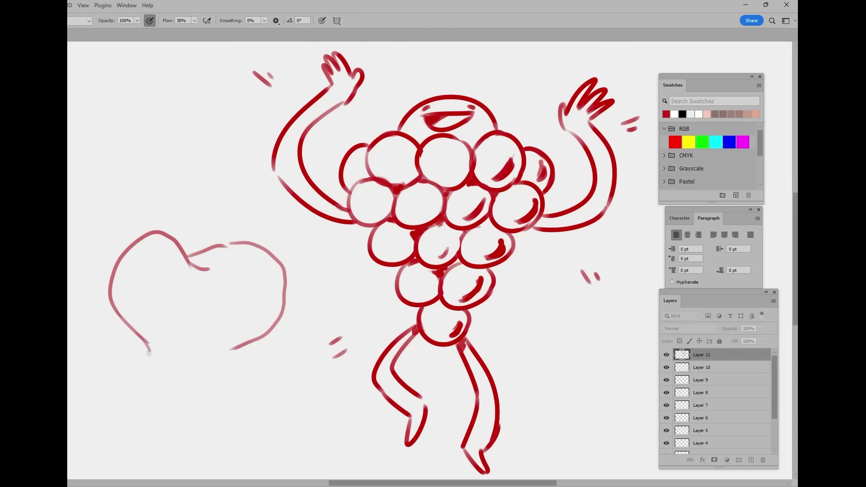
key("ctrl+z")
mouse_move(130, 329)
left_mouse_down()
mouse_move(151, 387)
mouse_move(199, 403)
mouse_move(235, 374)
mouse_move(240, 344)
left_mouse_up()
Step: Draw the stem on top of the fruit and trim the leaf edges with the Eraser
mouse_move(192, 262)
left_mouse_down()
mouse_move(173, 196)
mouse_move(190, 194)
mouse_move(195, 266)
mouse_move(218, 220)
mouse_move(262, 199)
mouse_move(248, 242)
mouse_move(199, 264)
left_mouse_up()
key("e")
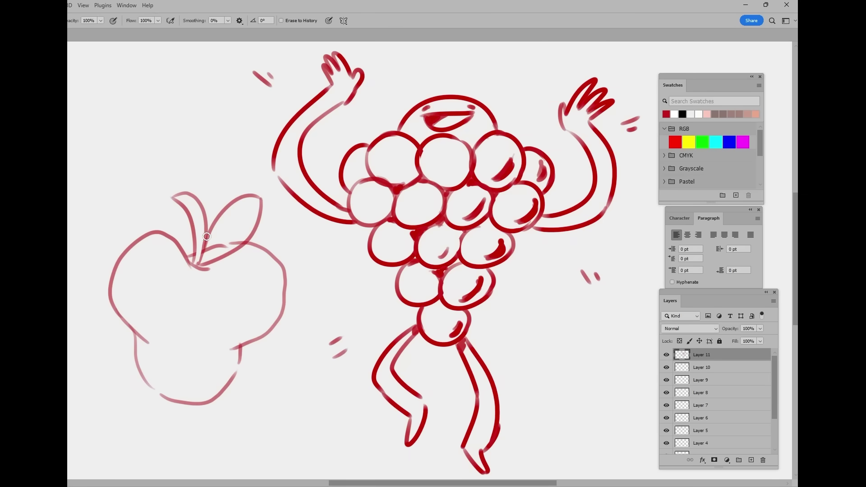
left_click_drag(215, 240, 210, 253)
key("ctrl+z")
left_click_drag(255, 225, 250, 227)
key("b")
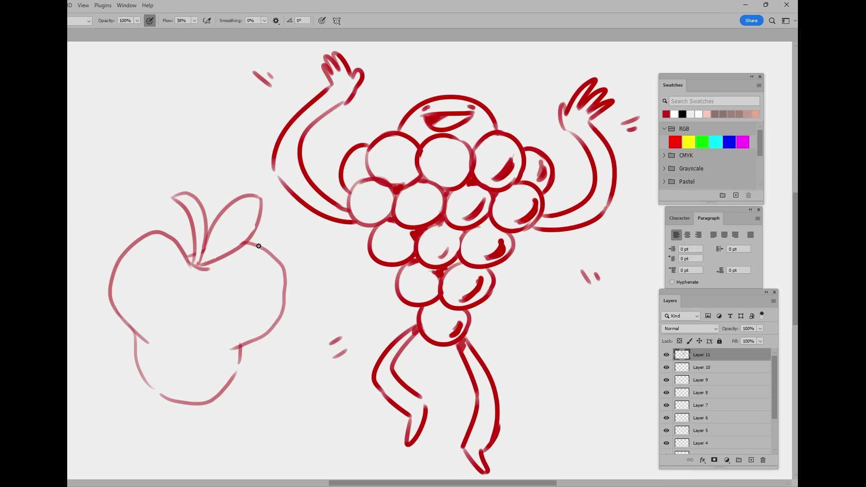
left_click_drag(203, 261, 251, 203)
key("ctrl+z")
key("ctrl+z")
Step: Draw spiky leaves around the stem, erasing overlaps and closing the right leaf's gap
key("ctrl+z")
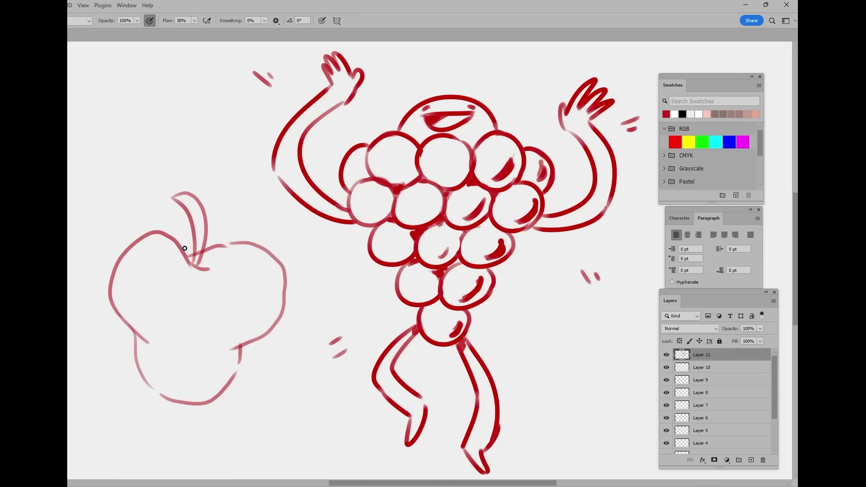
mouse_move(156, 248)
left_mouse_down()
mouse_move(186, 264)
mouse_move(149, 257)
mouse_move(176, 285)
mouse_move(205, 269)
mouse_move(238, 281)
mouse_move(219, 261)
mouse_move(242, 250)
left_mouse_up()
key("ctrl+z")
mouse_move(181, 244)
left_mouse_down()
mouse_move(183, 228)
mouse_move(196, 238)
mouse_move(231, 234)
mouse_move(232, 246)
left_mouse_up()
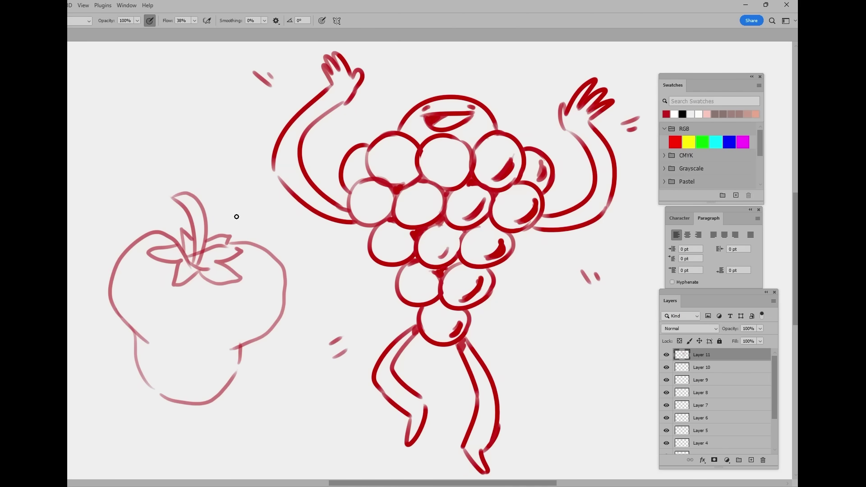
key("e")
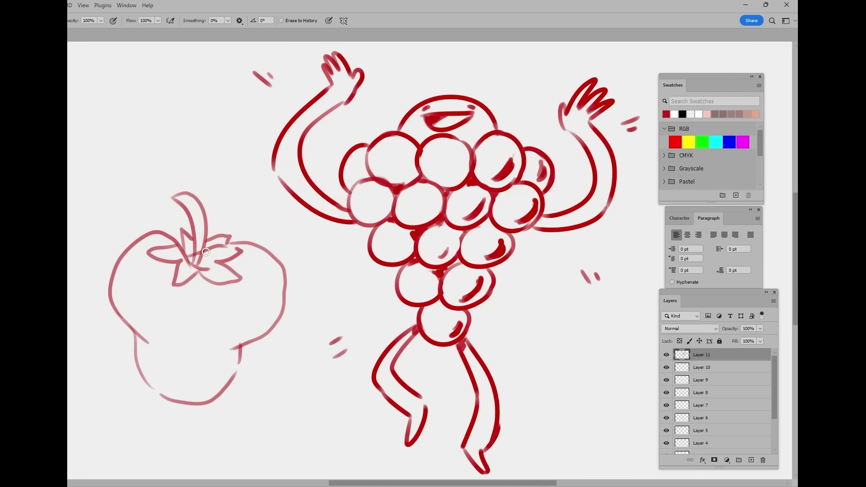
mouse_move(213, 245)
left_mouse_down()
mouse_move(224, 247)
mouse_move(189, 250)
left_mouse_up()
key("b")
left_click_drag(238, 246, 214, 247)
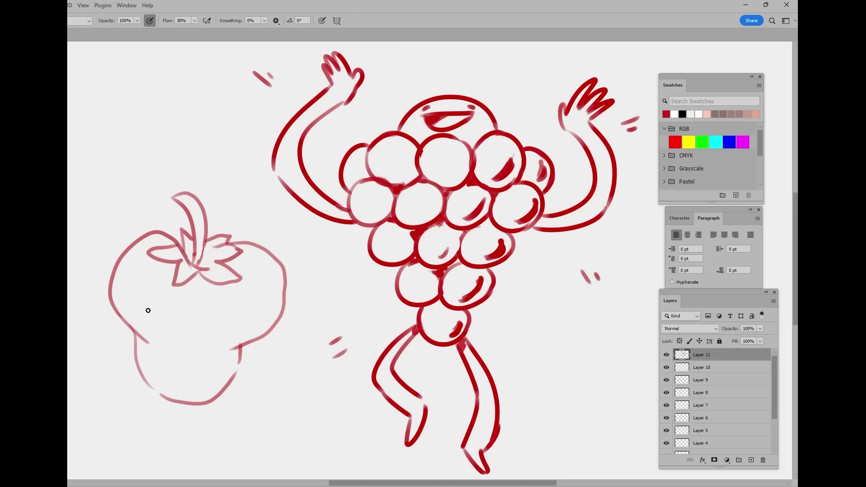
Step: Draw the strawberry's two round eyes with filled pupils
left_click_drag(147, 322, 140, 294)
left_click_drag(250, 315, 236, 292)
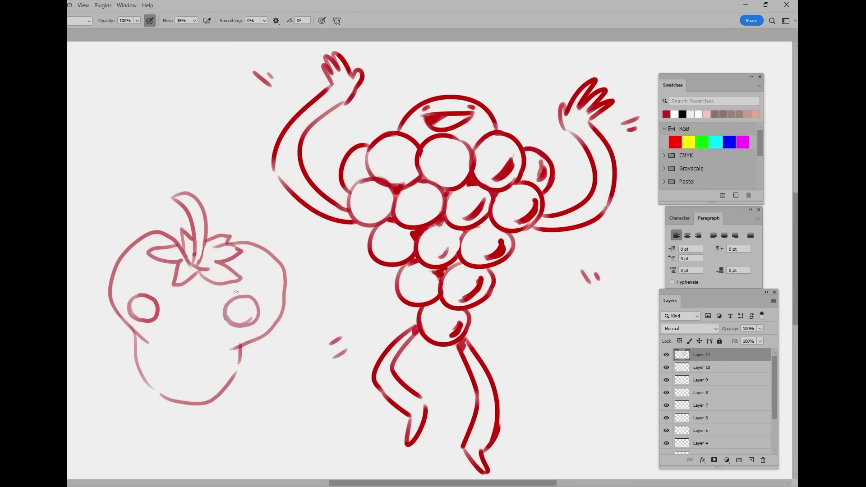
left_click_drag(141, 309, 145, 307)
left_click_drag(236, 311, 235, 304)
key("e")
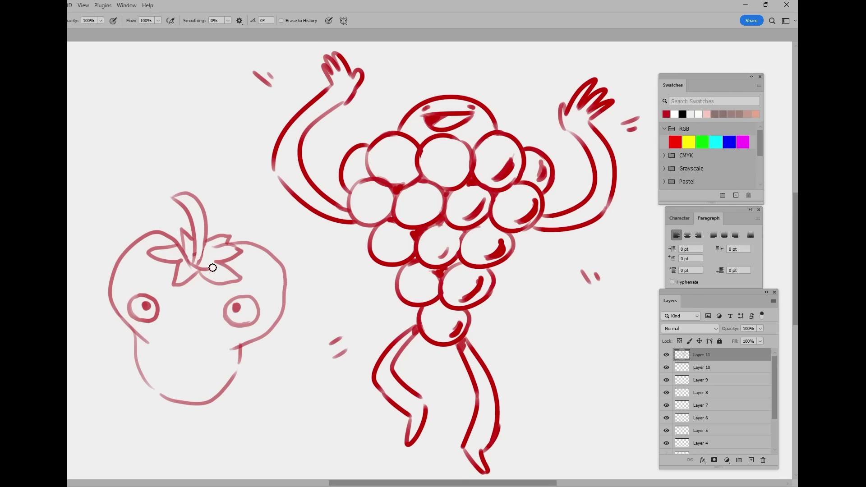
key("b")
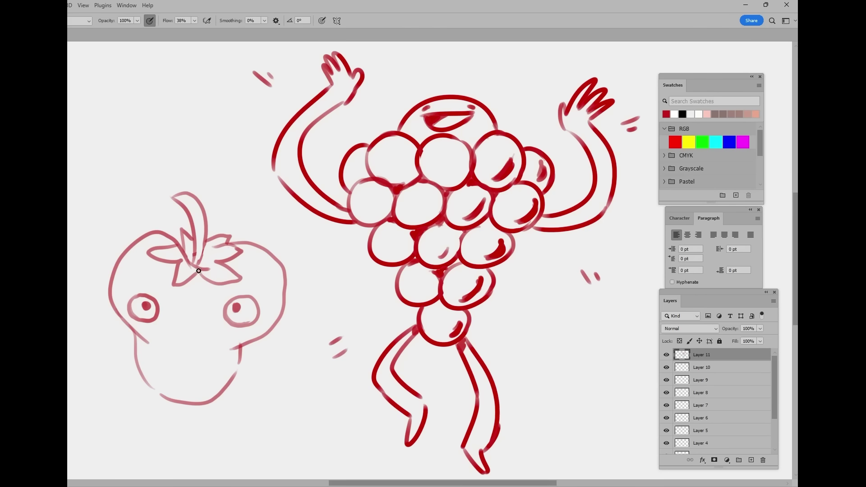
Step: Draw a wide-open oval mouth and arched eyebrows above both eyes
left_click_drag(134, 320, 155, 325)
mouse_move(188, 382)
left_mouse_down()
mouse_move(177, 335)
mouse_move(181, 378)
left_mouse_up()
mouse_move(176, 336)
left_mouse_down()
mouse_move(202, 347)
mouse_move(194, 339)
mouse_move(198, 361)
left_mouse_up()
key("ctrl+z")
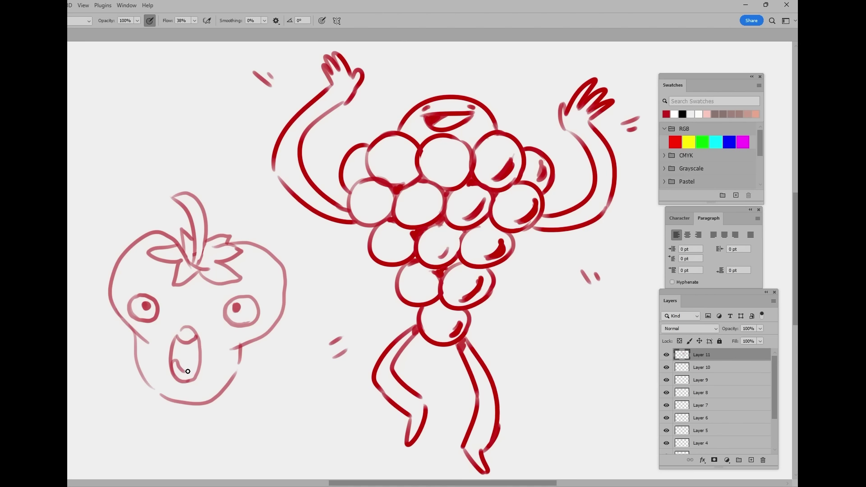
left_click_drag(178, 360, 197, 359)
mouse_move(124, 281)
left_mouse_down()
mouse_move(155, 287)
mouse_move(152, 281)
left_mouse_up()
left_click_drag(236, 271, 260, 281)
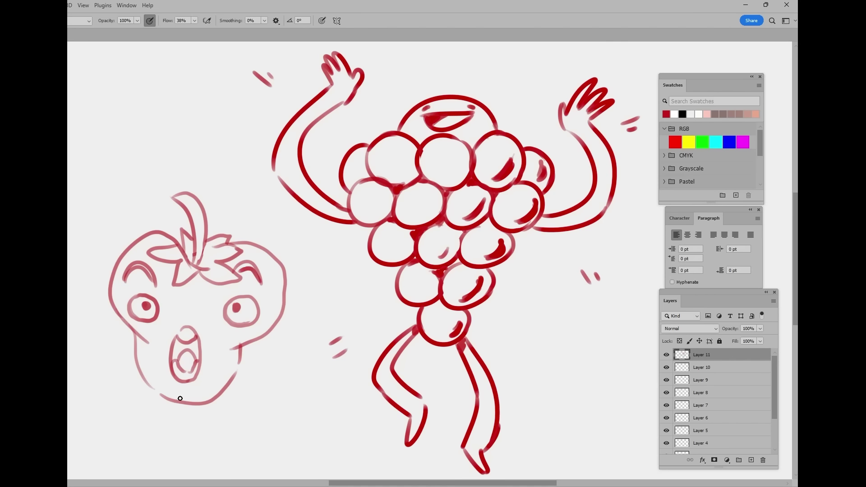
Step: Draw a leg kicking out left and a right leg ending in a foot
mouse_move(135, 360)
left_mouse_down()
mouse_move(74, 356)
mouse_move(106, 369)
mouse_move(137, 365)
left_mouse_up()
mouse_move(237, 373)
left_mouse_down()
mouse_move(271, 377)
mouse_move(256, 434)
left_mouse_up()
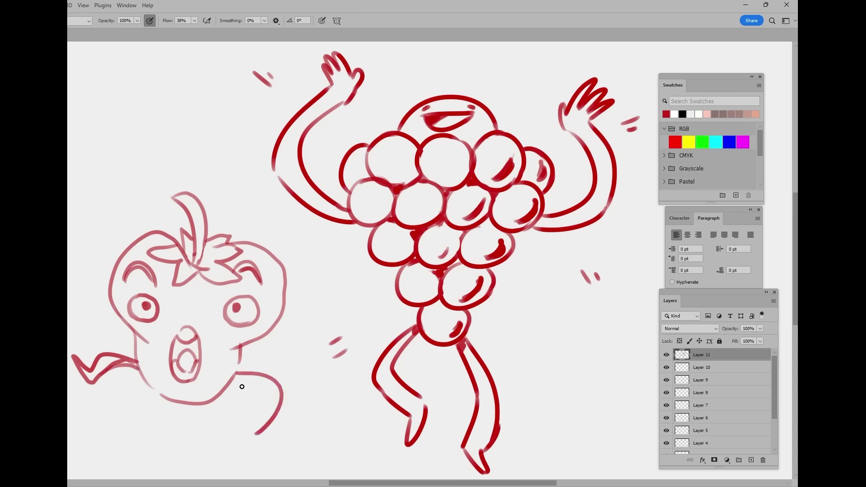
mouse_move(233, 380)
left_mouse_down()
mouse_move(256, 396)
mouse_move(239, 422)
mouse_move(273, 441)
left_mouse_up()
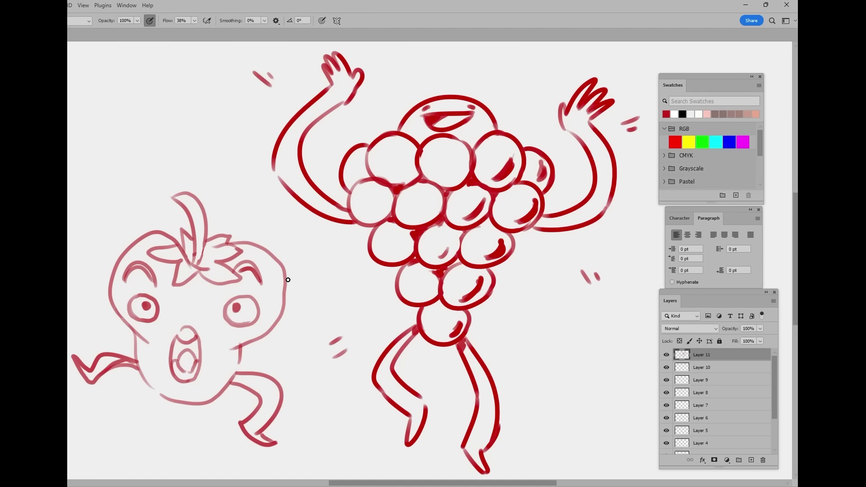
Step: Draw an arm reaching toward the raspberry, a raised left arm with hand, and first seed dots
mouse_move(288, 275)
left_mouse_down()
mouse_move(319, 267)
mouse_move(326, 306)
mouse_move(356, 313)
mouse_move(317, 324)
mouse_move(340, 308)
mouse_move(338, 323)
mouse_move(355, 314)
left_mouse_up()
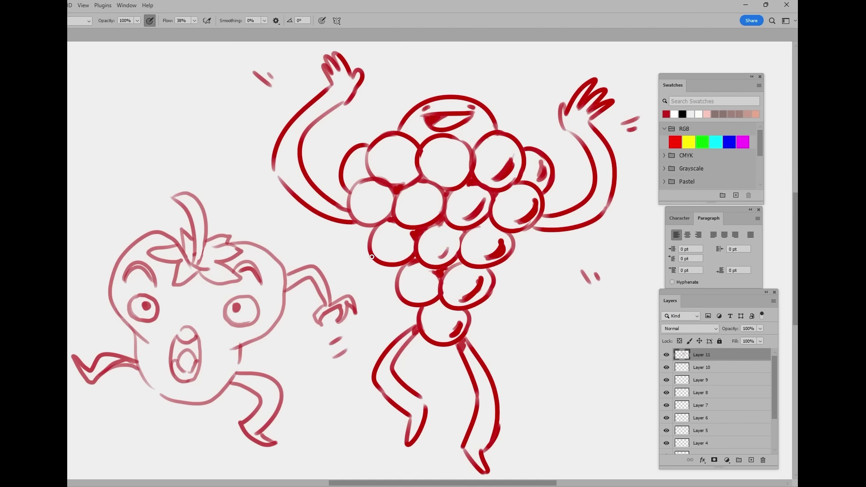
left_click_drag(113, 274, 106, 218)
left_click_drag(118, 253, 108, 217)
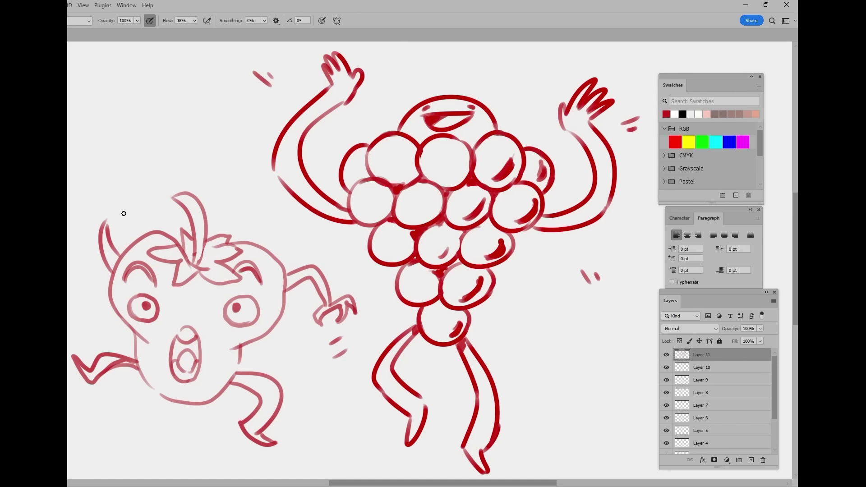
mouse_move(102, 223)
left_mouse_down()
mouse_move(136, 194)
mouse_move(153, 211)
mouse_move(141, 220)
mouse_move(161, 204)
left_mouse_up()
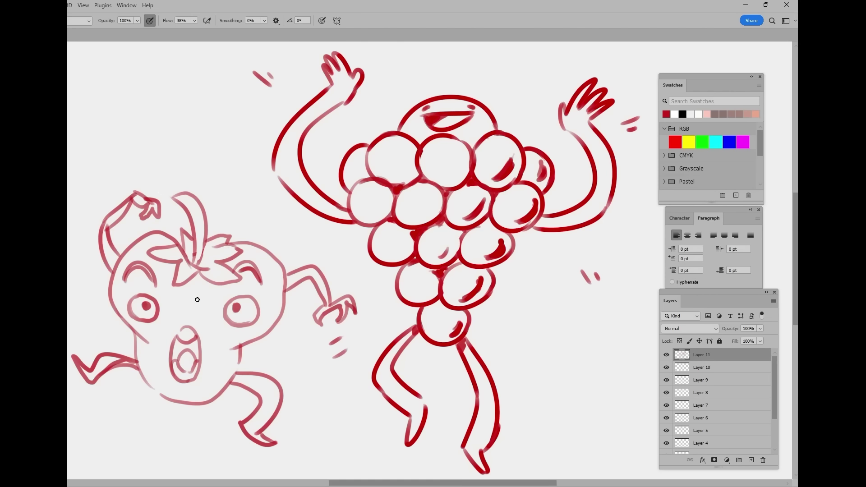
mouse_move(151, 373)
left_mouse_down()
mouse_move(145, 358)
mouse_move(154, 361)
left_mouse_up()
Step: Dot seeds around the mouth, right cheek and left side, plus two dashes above the raised hand
left_click_drag(215, 385, 223, 378)
left_click_drag(222, 365, 220, 369)
left_click_drag(269, 309, 270, 274)
left_click_drag(118, 301, 120, 294)
left_click_drag(122, 290, 123, 283)
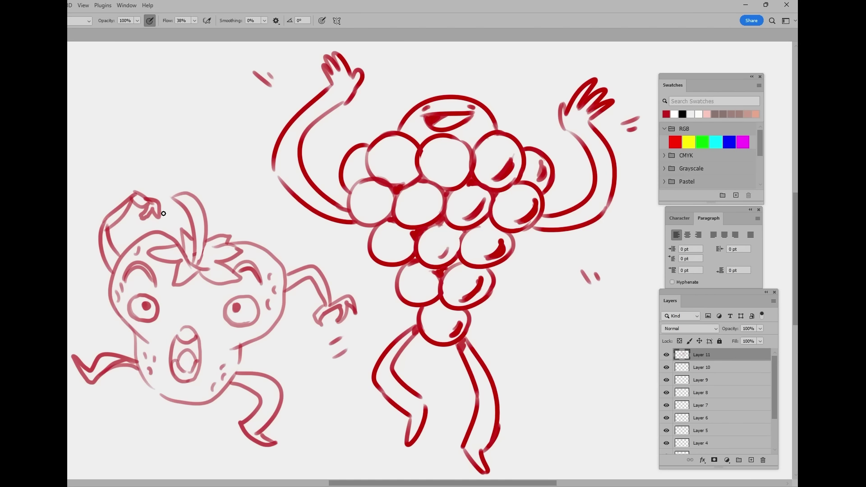
left_click_drag(114, 182, 123, 180)
left_click_drag(114, 191, 127, 185)
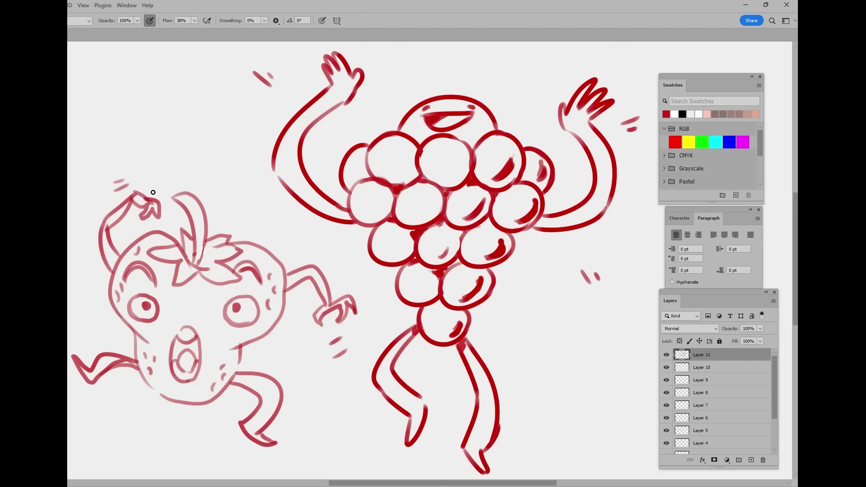